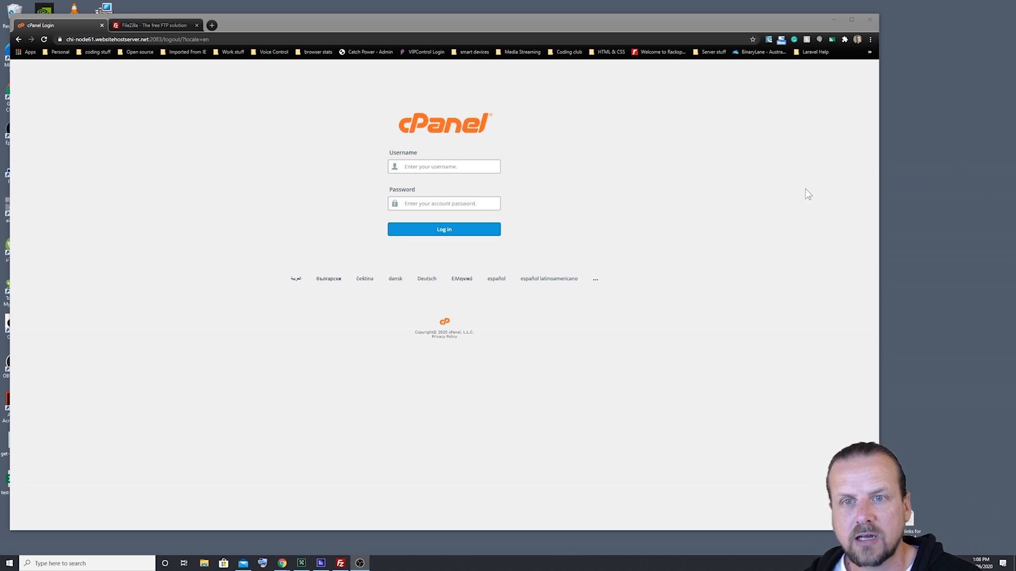
Step: View the FileZilla project website and the installed FileZilla client, and put the client window away again
left_click(158, 24)
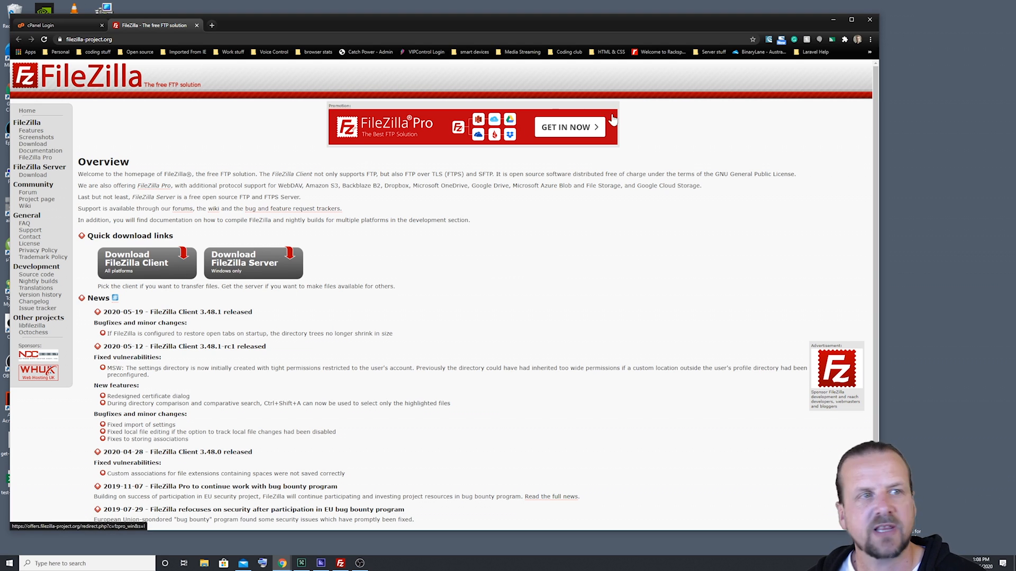
left_click(341, 564)
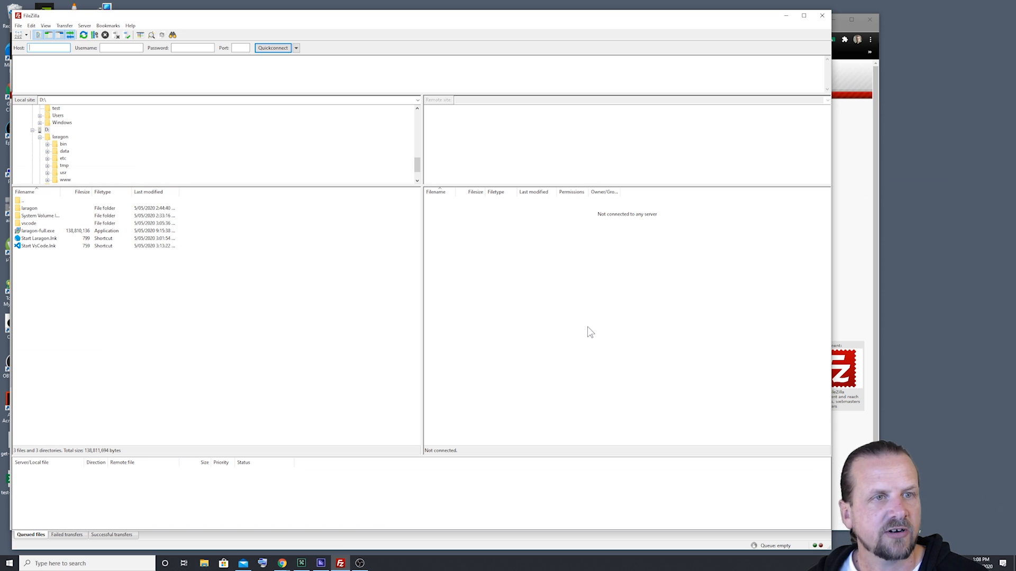
left_click(787, 16)
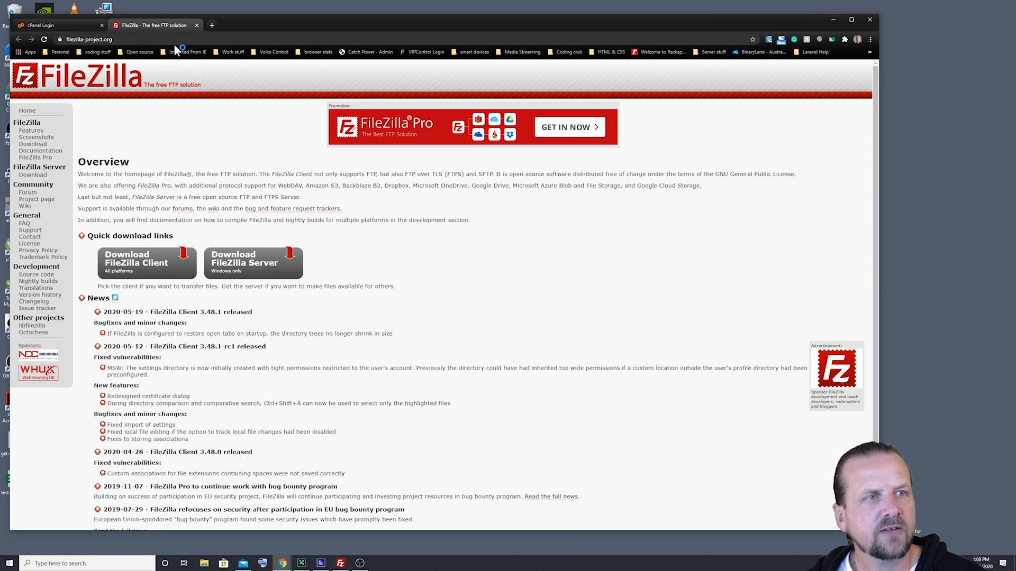
Step: Return to cPanel, open the FTP Accounts page and look over its account form and account lists
left_click(55, 24)
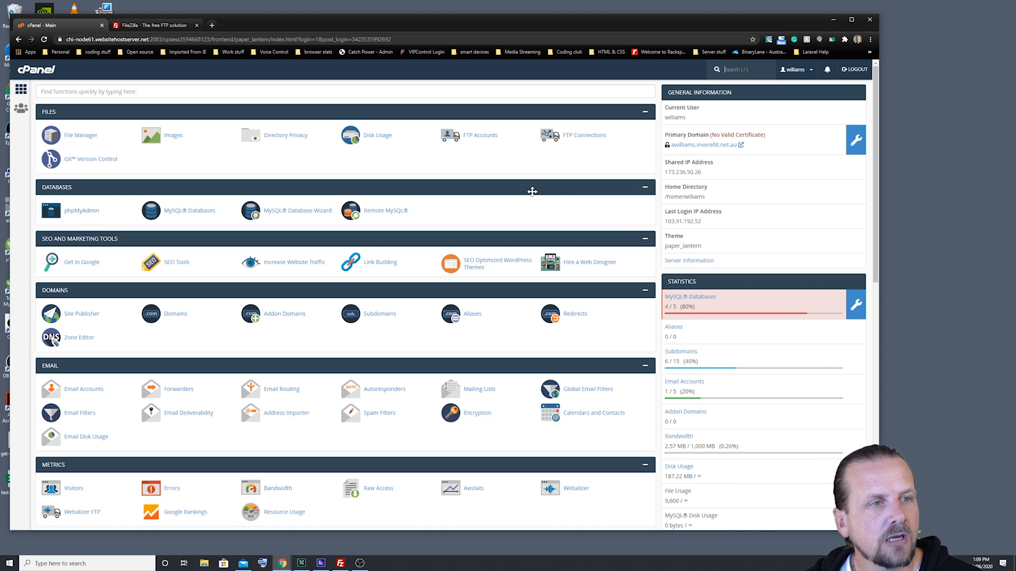
key("slash")
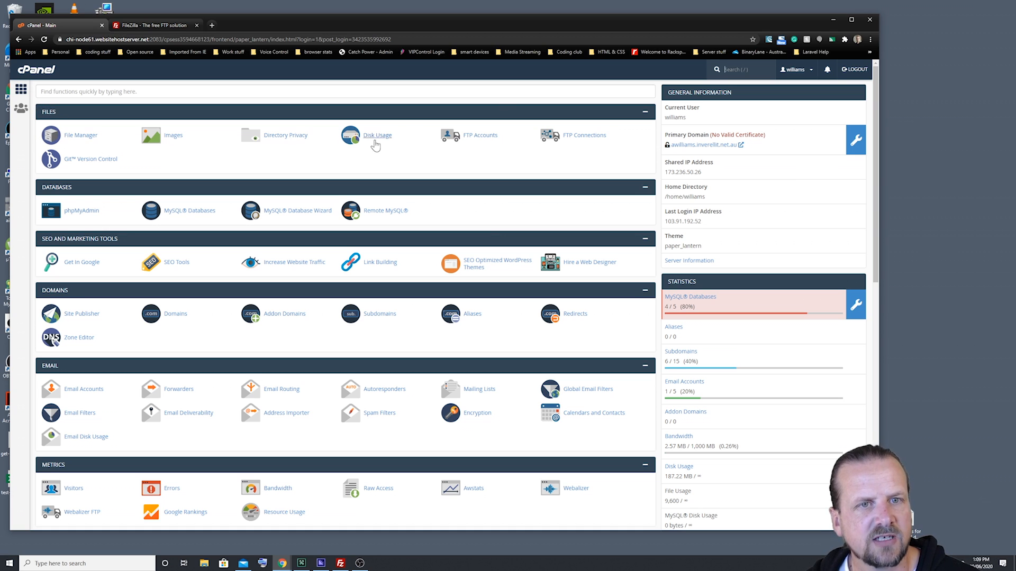
left_click(481, 137)
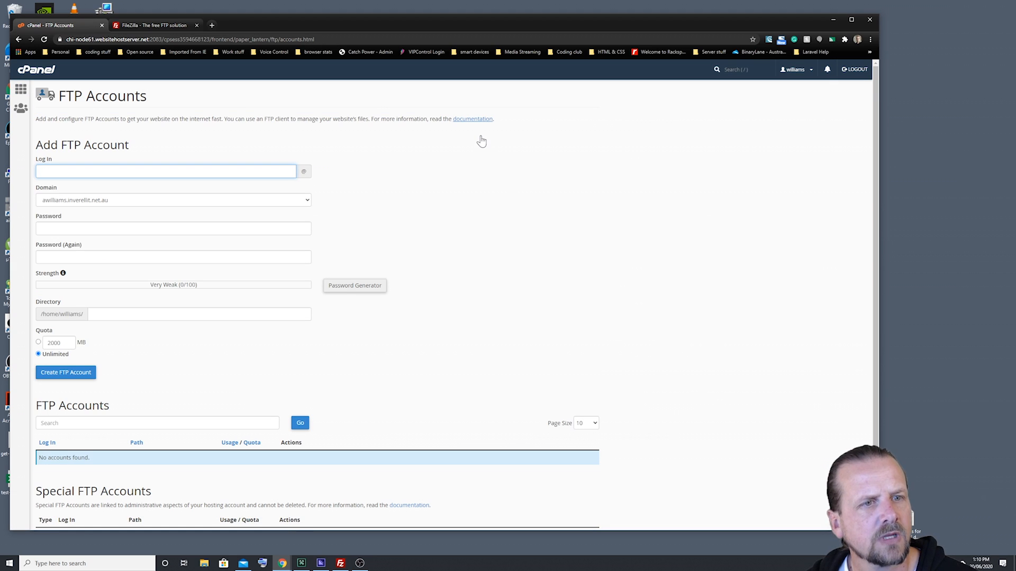
scroll(624, 296, "down", 2)
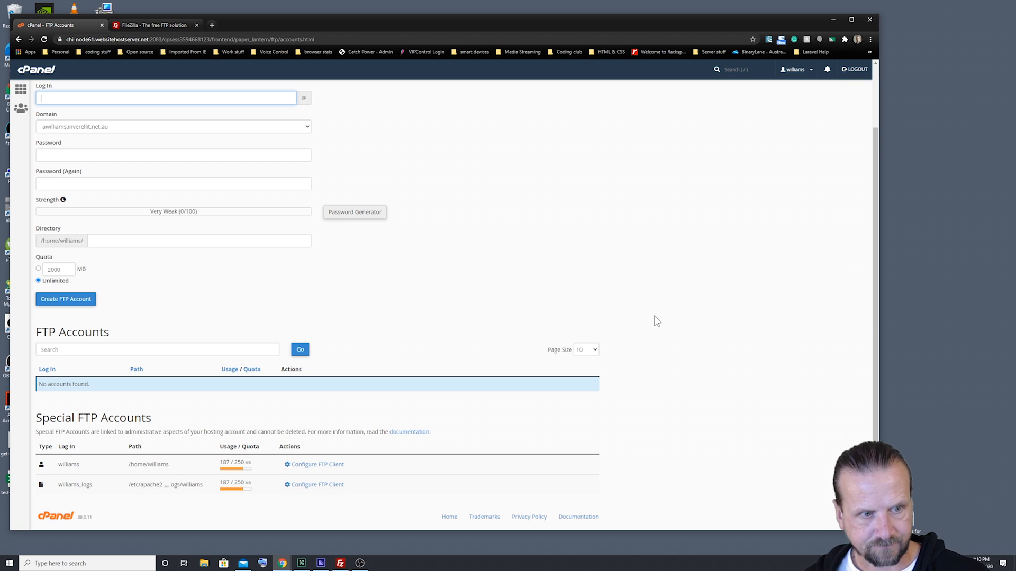
scroll(655, 316, "up", 1)
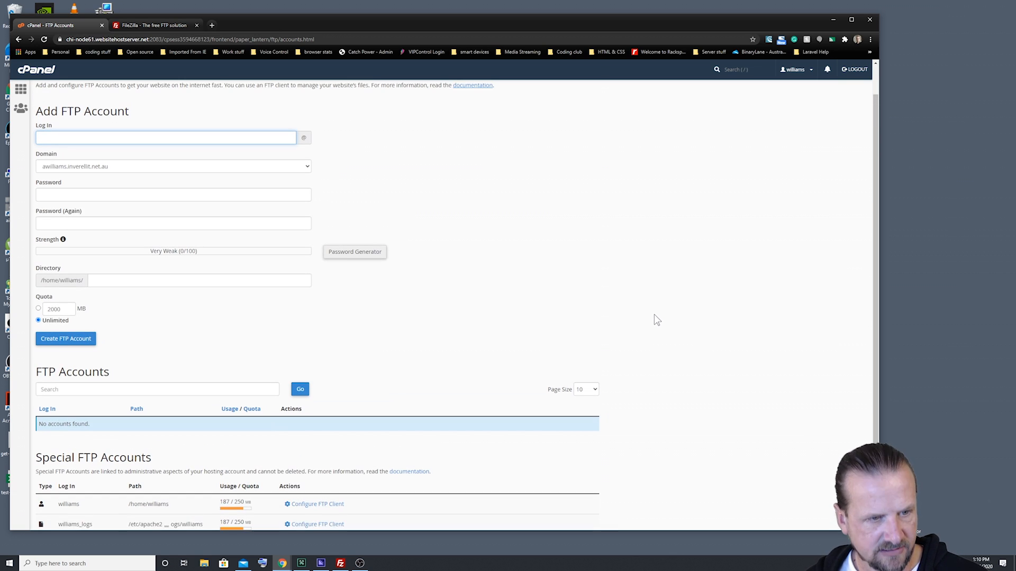
scroll(656, 319, "up", 1)
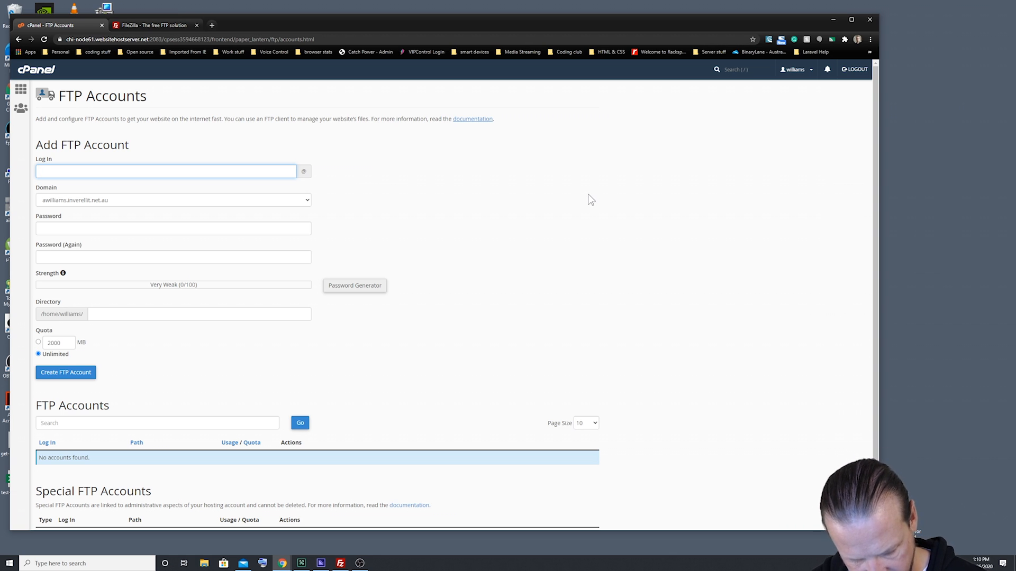
Step: Enter the login "test" for the new FTP account, and fill in and repeat the account password
type("test")
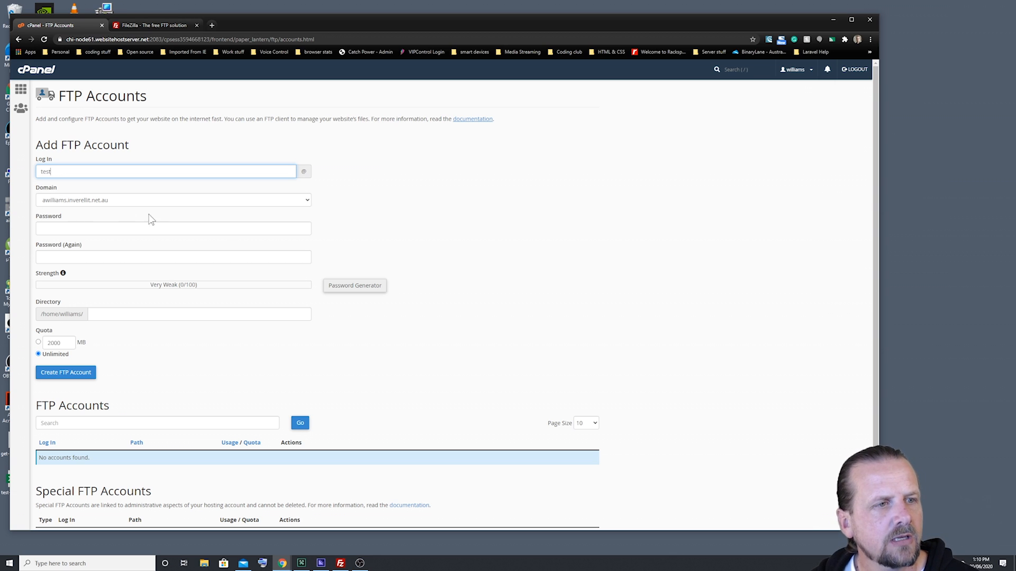
left_click(246, 229)
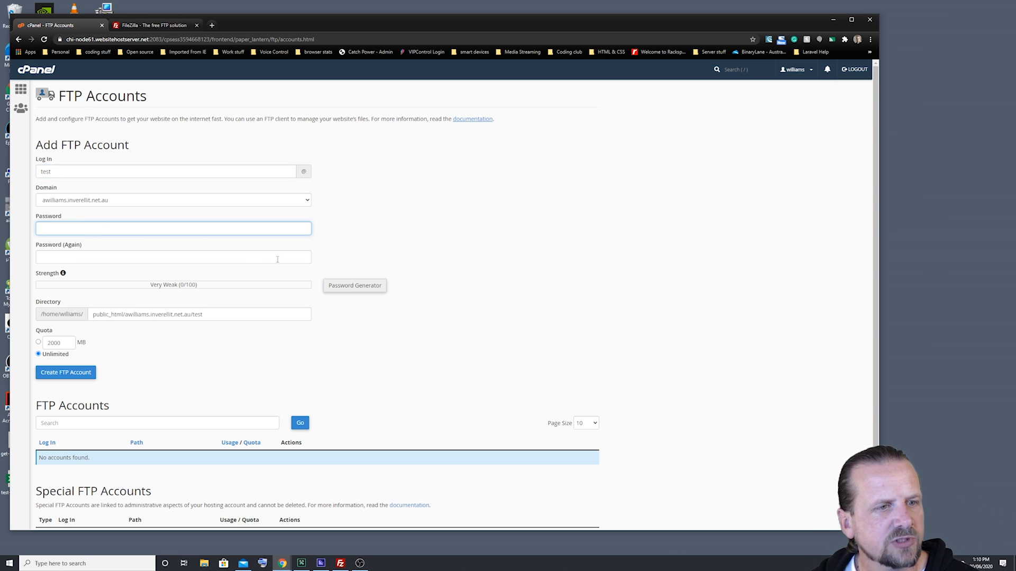
type("•••••••••••")
key("Tab")
type("•••••••••••")
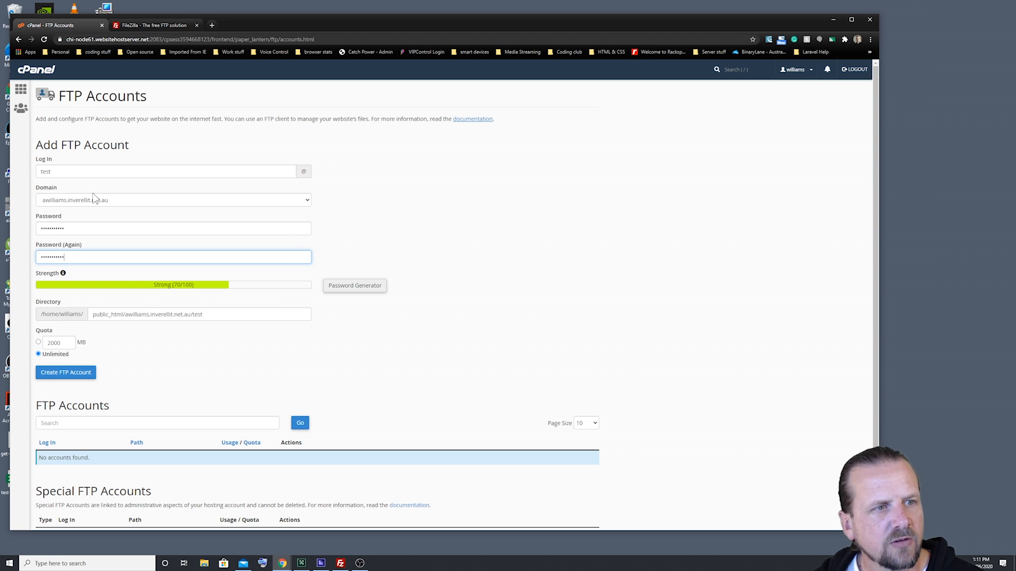
Step: Set the account's domain to the test subdomain and create the FTP account with unlimited quota
left_click(306, 201)
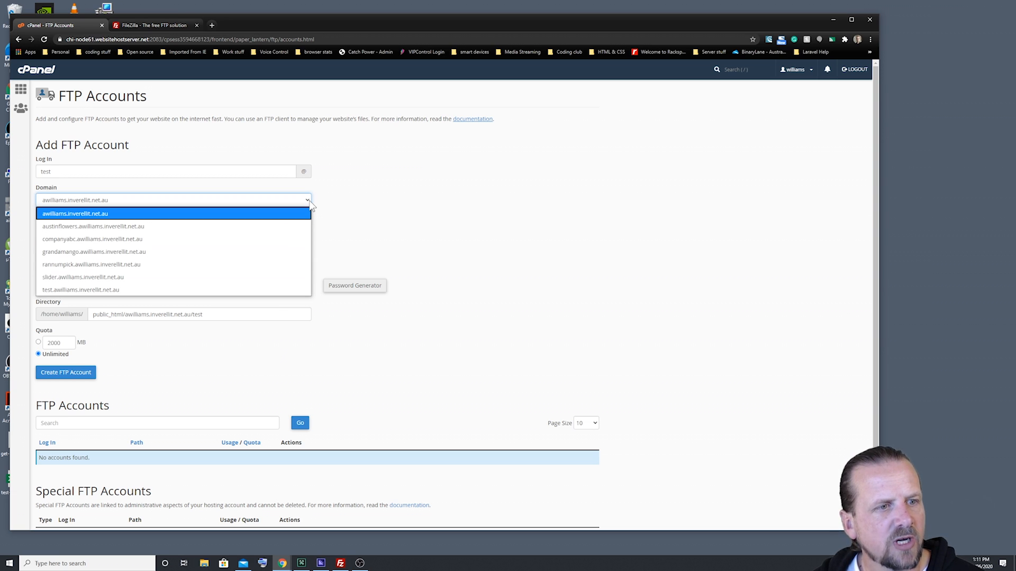
left_click(64, 292)
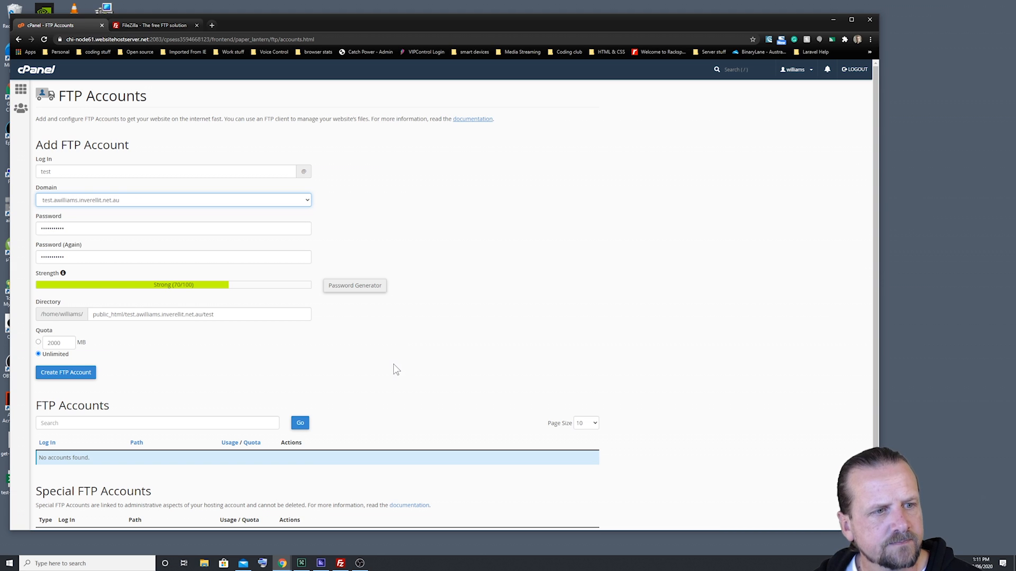
left_click(73, 374)
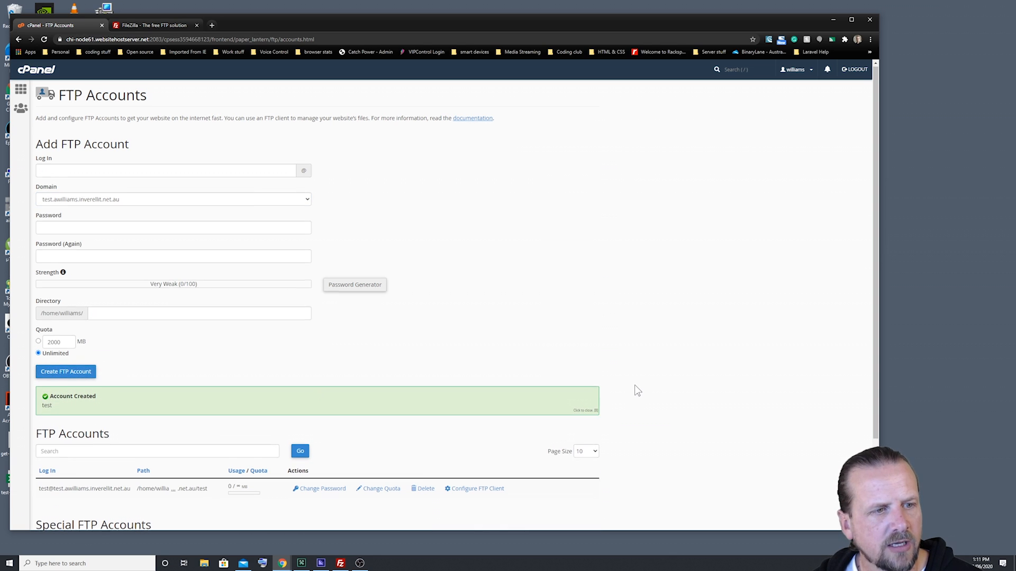
Step: Show the FTP client configuration with the manual settings of the new test account
scroll(637, 390, "down", 1)
scroll(637, 391, "down", 2)
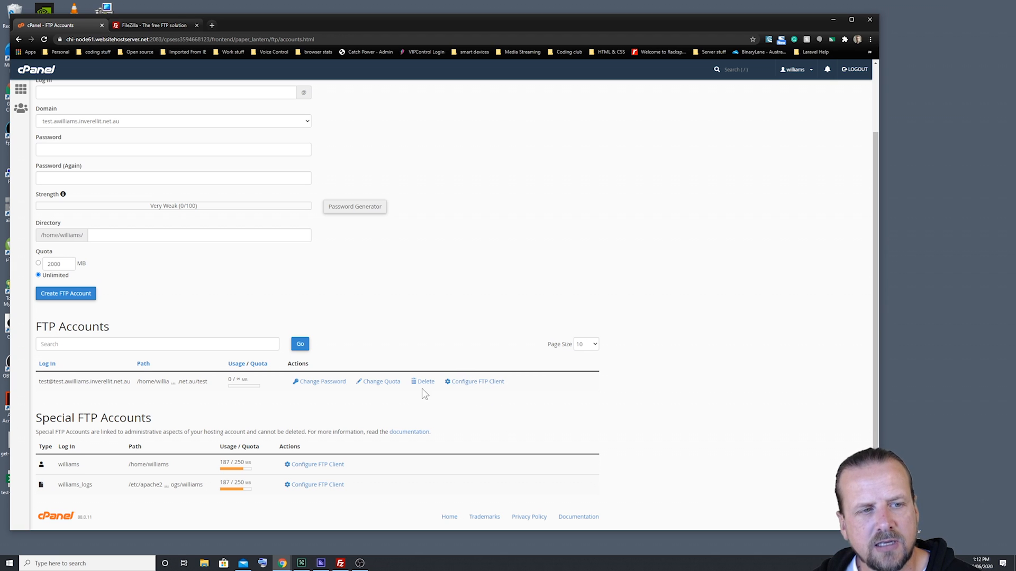
left_click(480, 384)
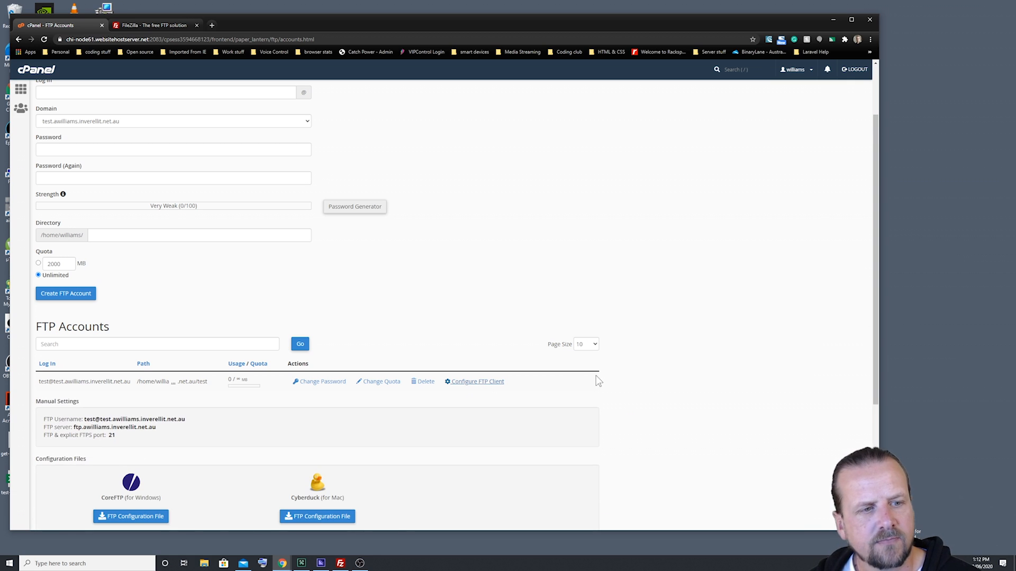
scroll(622, 404, "down", 2)
scroll(621, 403, "down", 1)
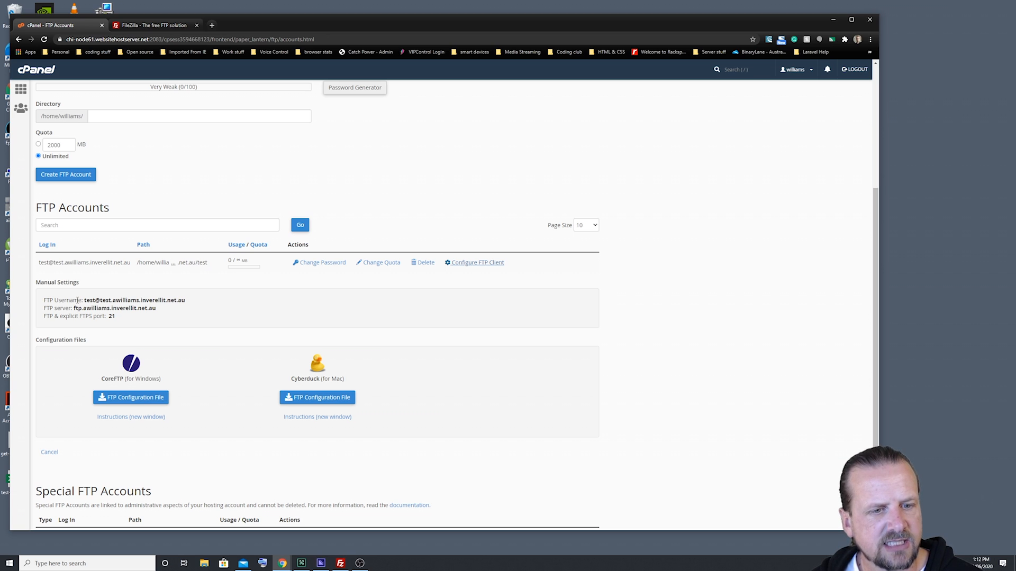
Step: Switch to FileZilla, place its window beside the cPanel settings and copy the account's FTP username from cPanel into the Username field
left_click(341, 565)
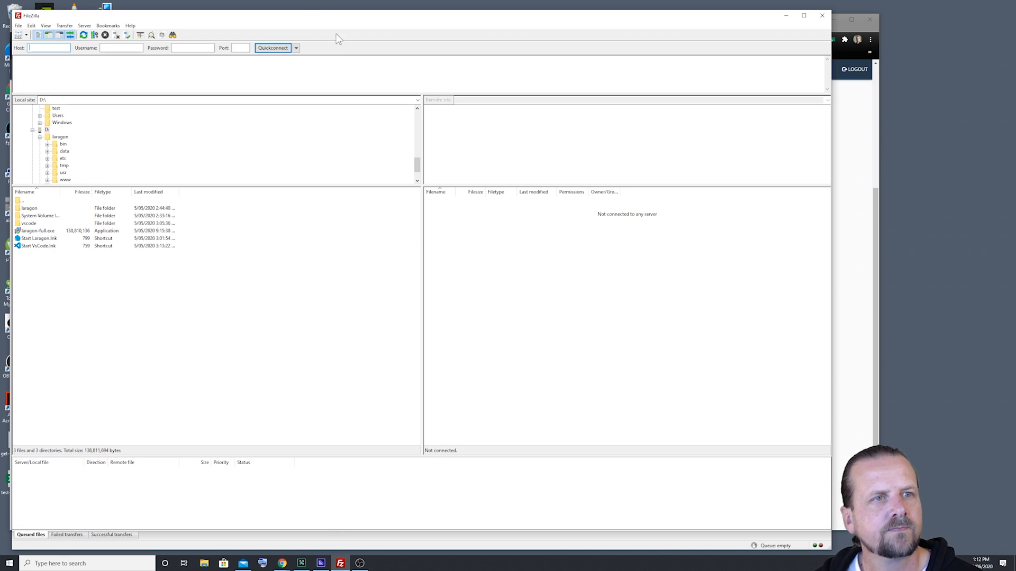
left_click_drag(283, 22, 462, 24)
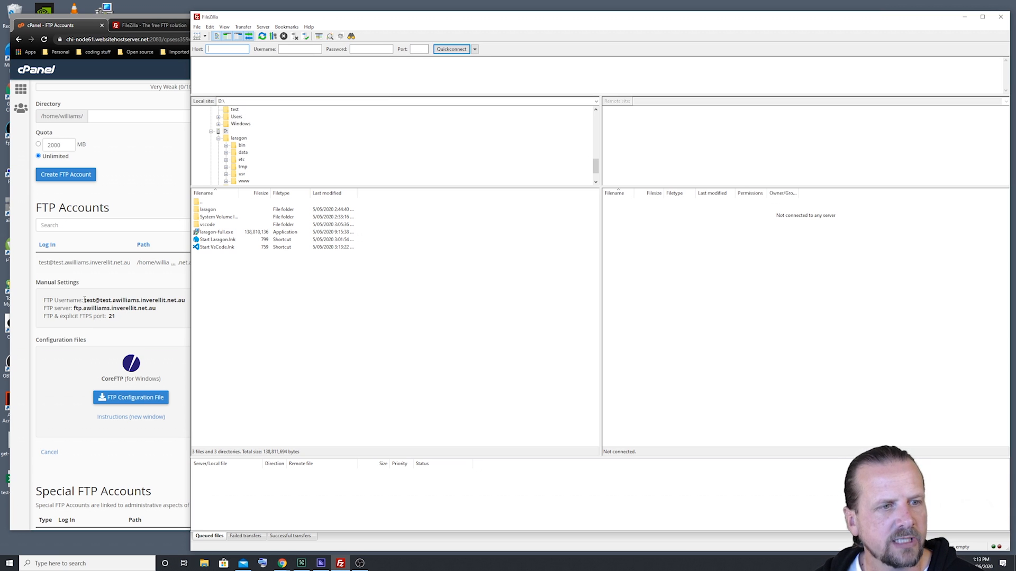
mouse_move(83, 299)
left_mouse_down()
mouse_move(180, 302)
mouse_move(81, 309)
mouse_move(83, 300)
left_mouse_up()
key("ctrl+c")
left_click(191, 306)
right_click(88, 301)
left_click(106, 309)
left_click(929, 346)
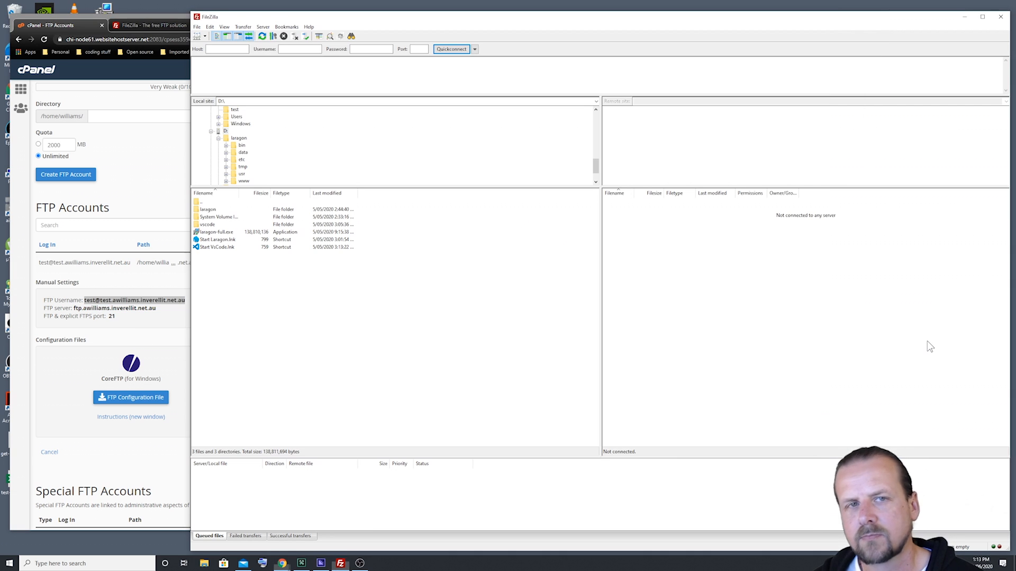
right_click(282, 50)
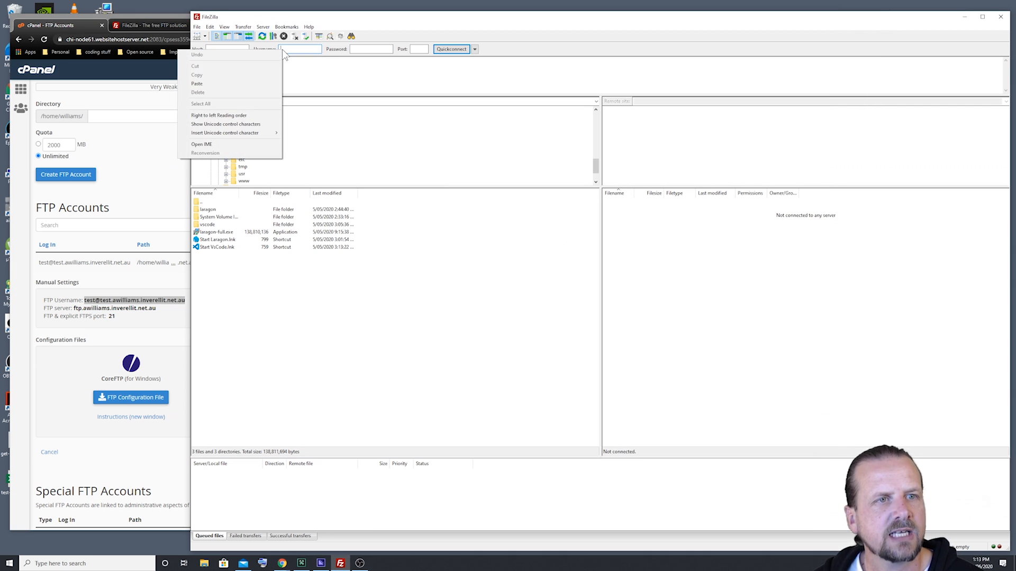
left_click(217, 83)
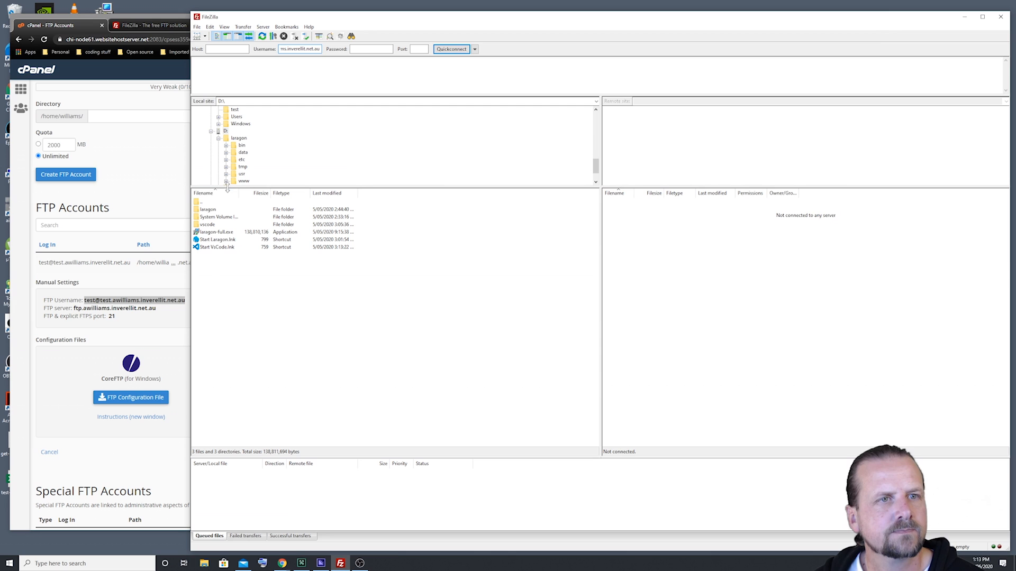
Step: Copy the FTP server address from the cPanel manual settings into FileZilla's Host field
left_click(157, 312)
left_click_drag(156, 308, 74, 309)
right_click(75, 308)
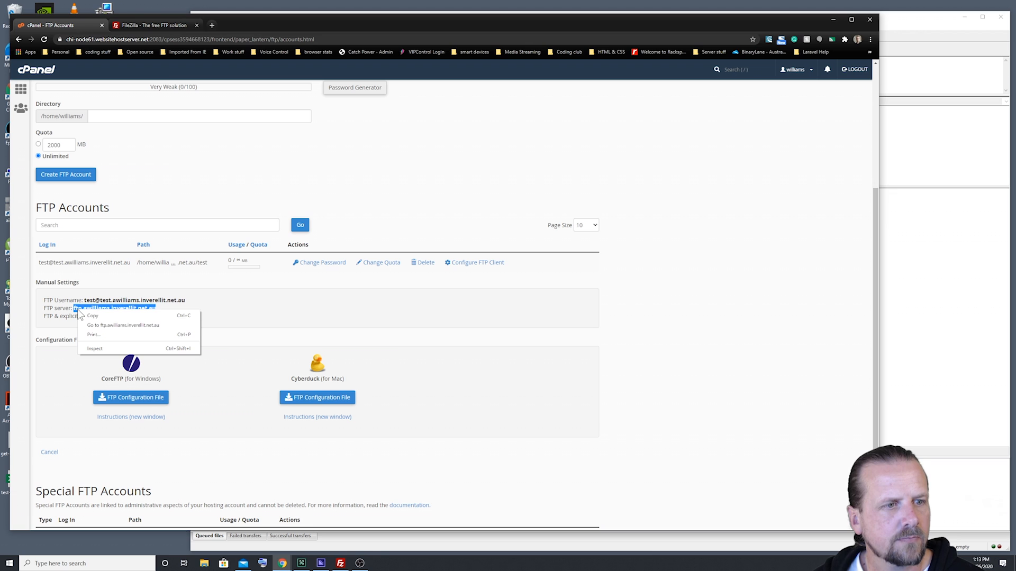
left_click(101, 315)
left_click(993, 225)
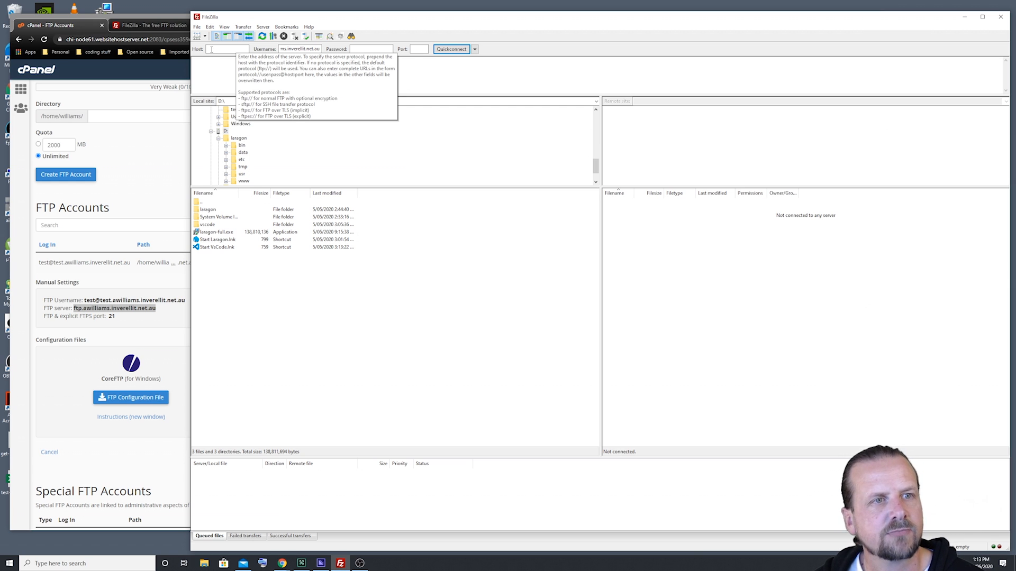
right_click(211, 49)
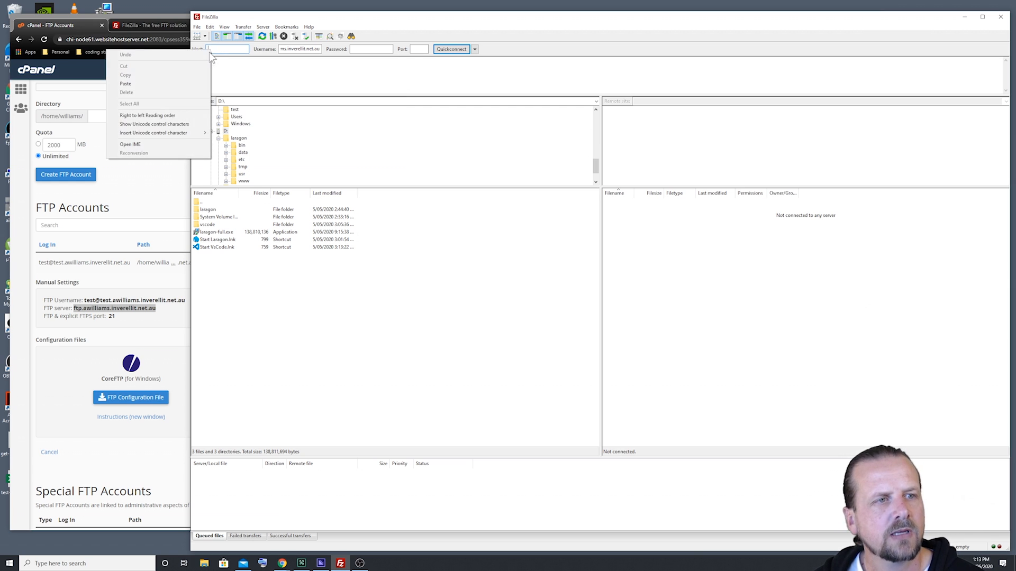
left_click(125, 83)
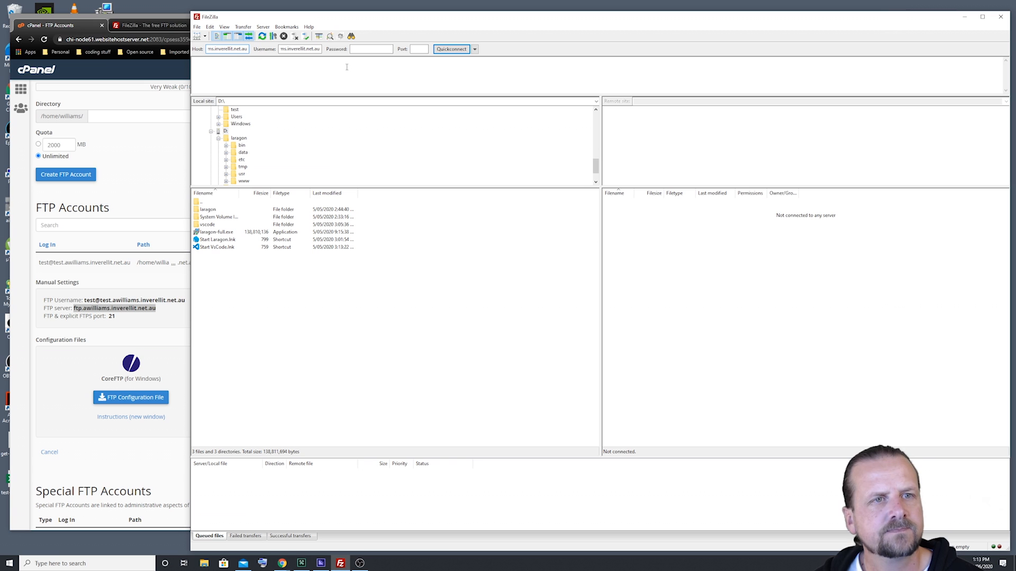
Step: Enter the FTP account password in FileZilla and set the port to 21
left_click(376, 49)
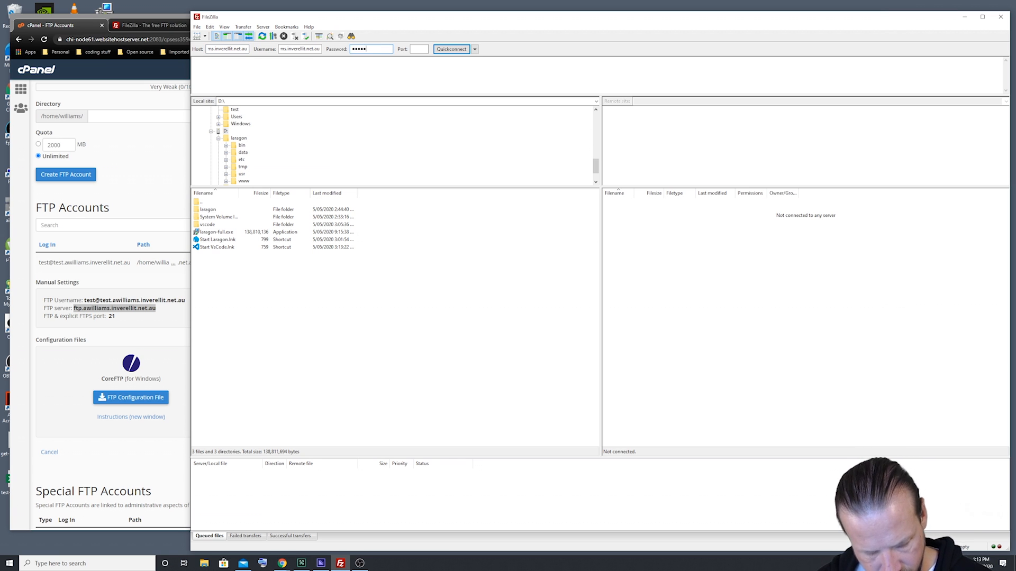
type("*********")
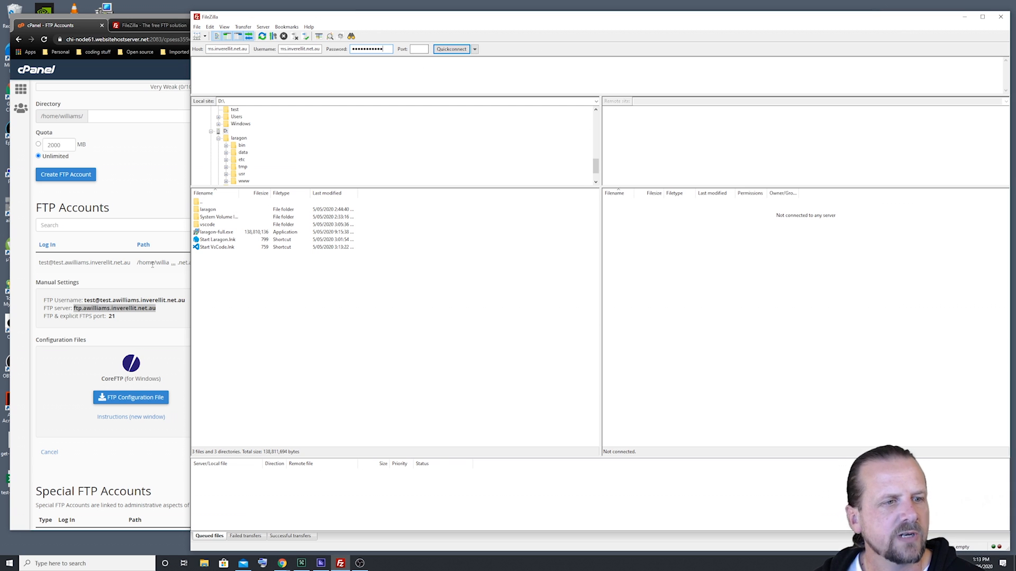
left_click(420, 49)
type("21")
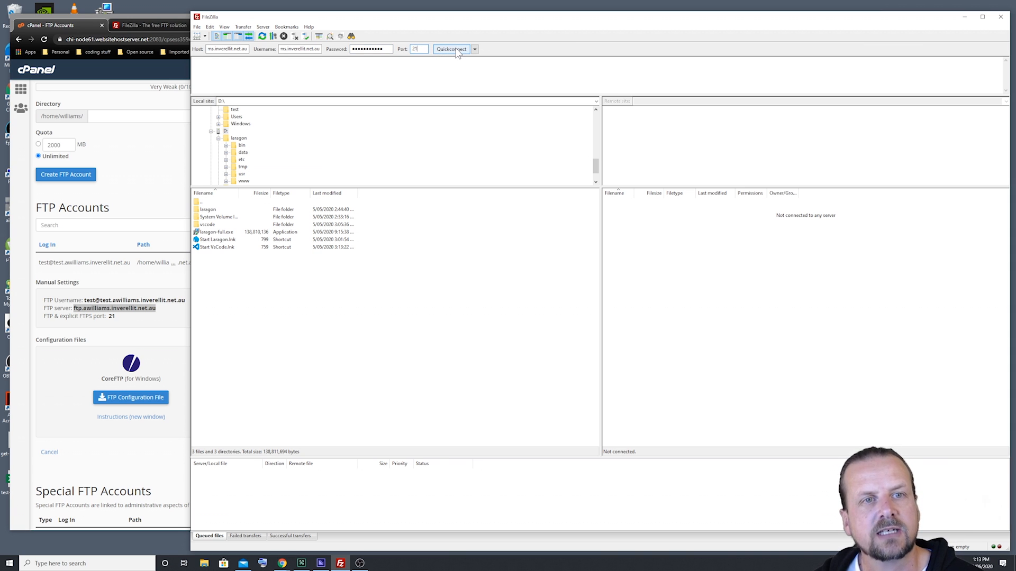
Step: Connect to the FTP server with Quickconnect and accept its certificate, always trusting it in future sessions
left_click(455, 48)
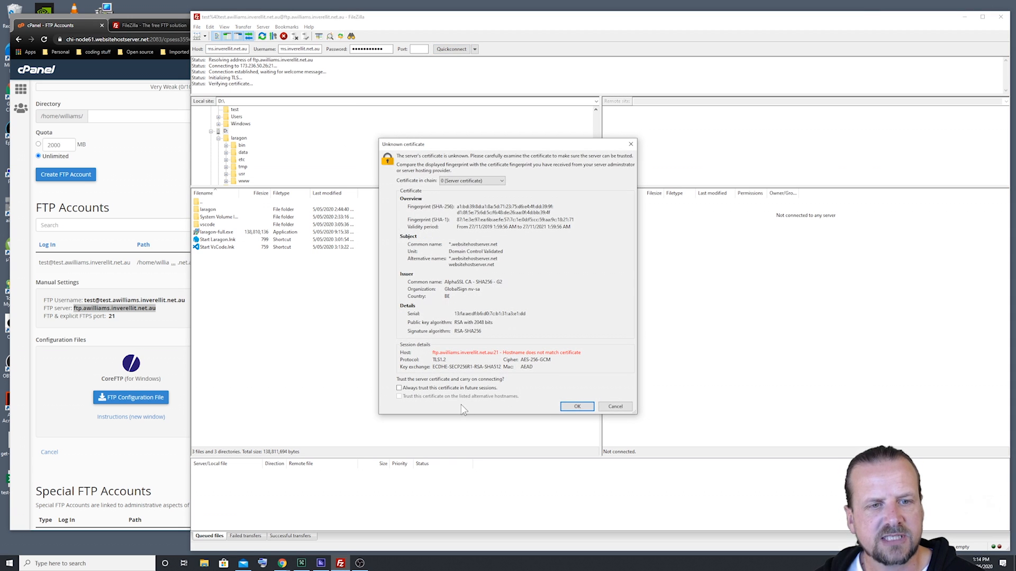
left_click(399, 388)
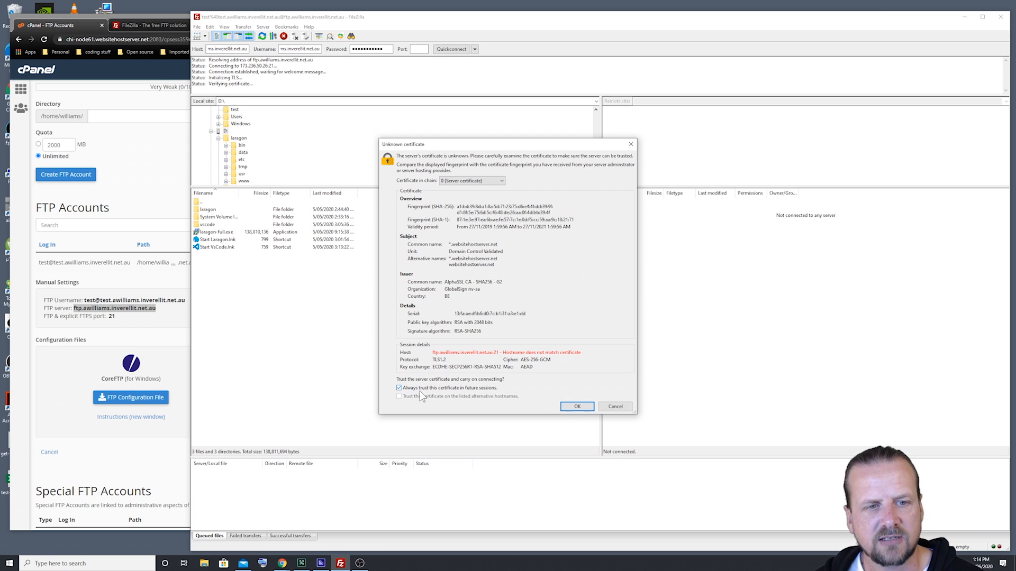
left_click(577, 406)
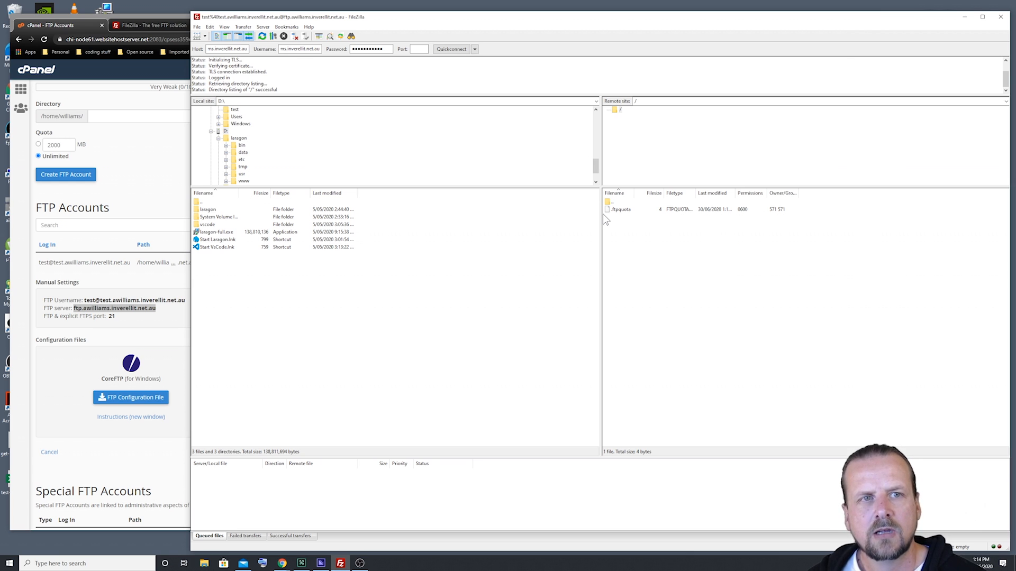
Step: Move the FileZilla window back over the browser and bring the cPanel FTP Accounts page to the front
left_click_drag(637, 20, 487, 17)
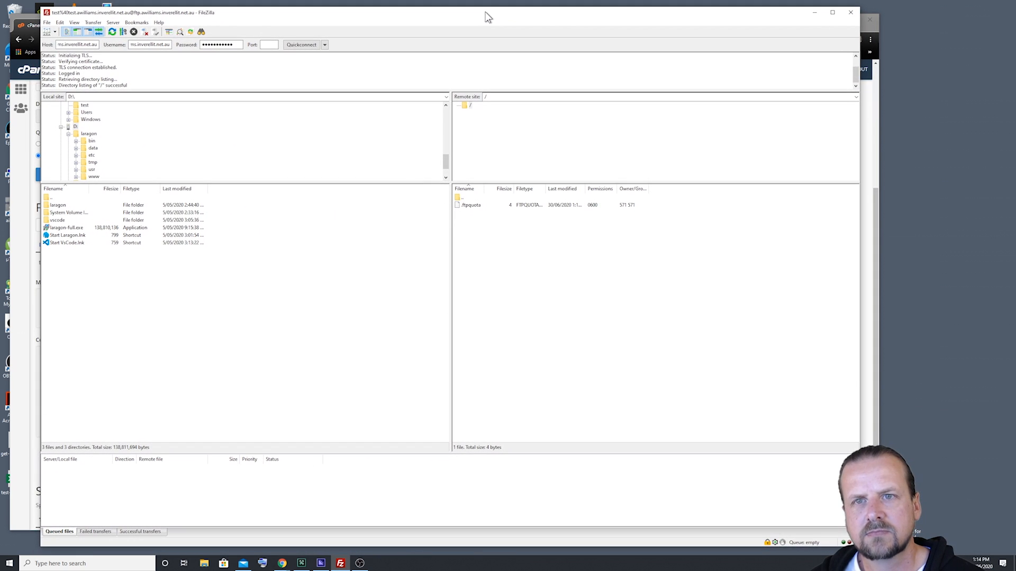
left_click(876, 148)
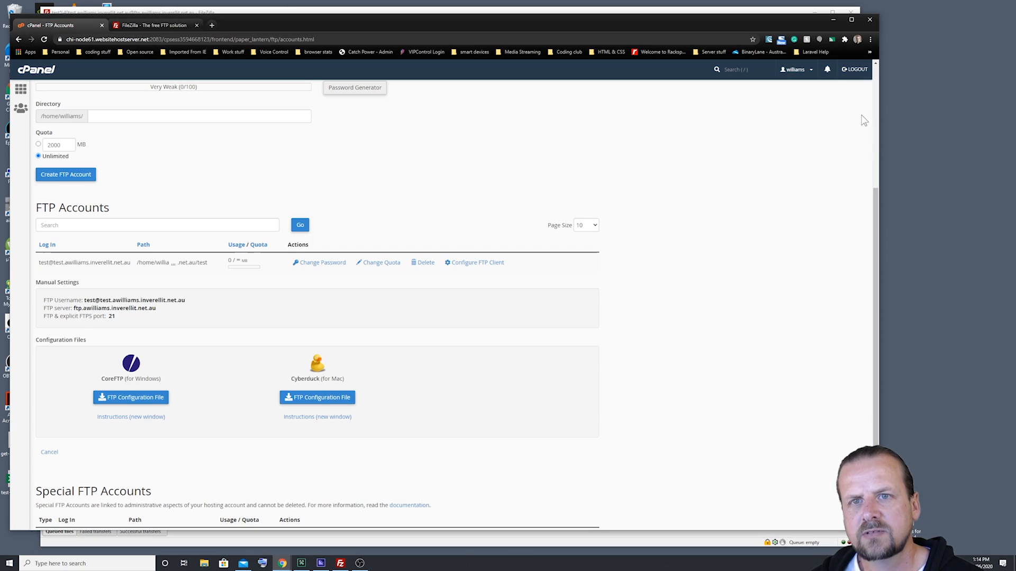
Step: Return to FileZilla and open the Desktop folder as the local site
left_click(832, 20)
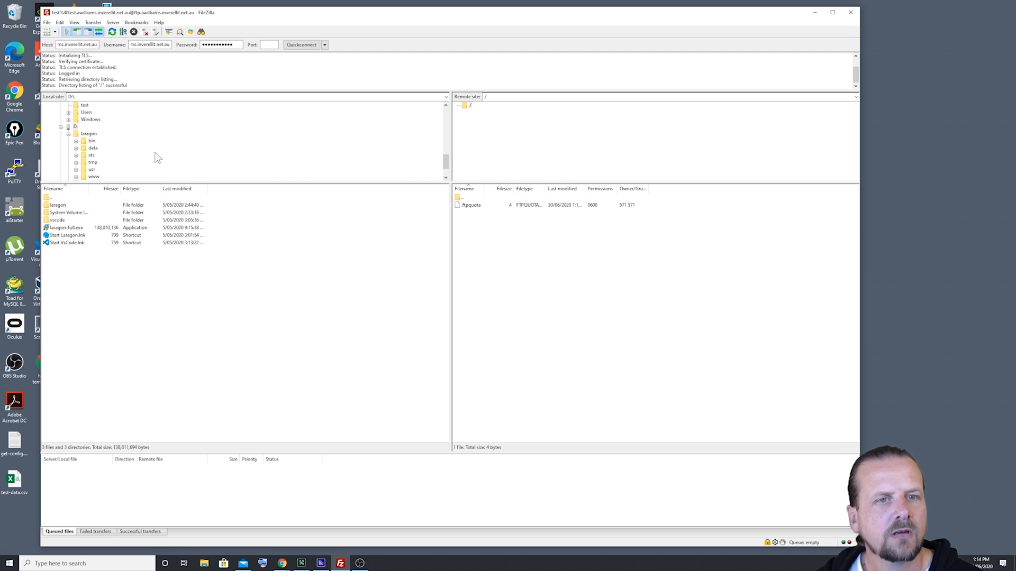
scroll(157, 157, "up", 10)
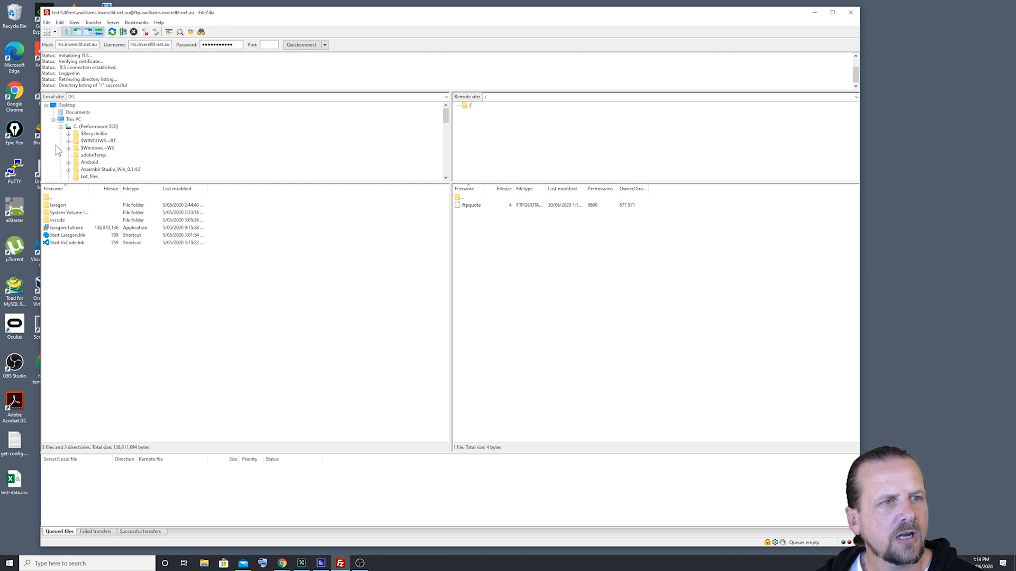
left_click(60, 105)
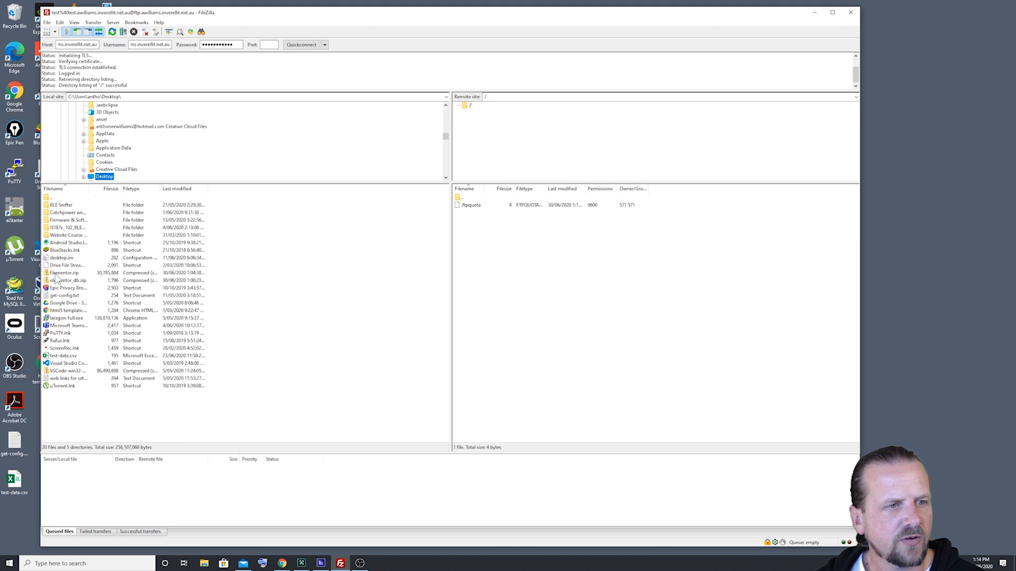
Step: Upload Elementor.zip and elementor_db.zip together from the local Desktop to the remote root folder
left_click(51, 273)
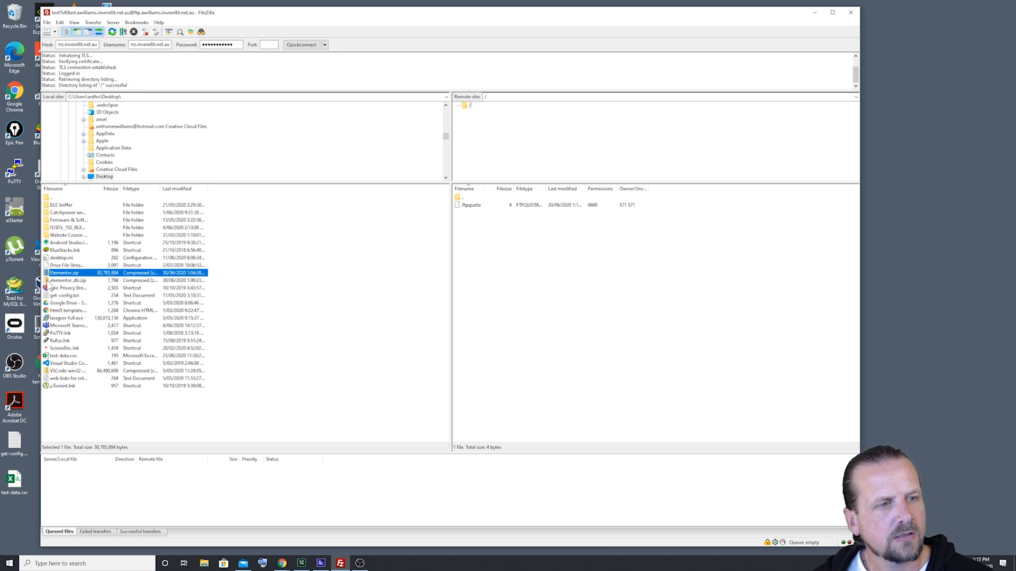
left_click(51, 281, "ctrl")
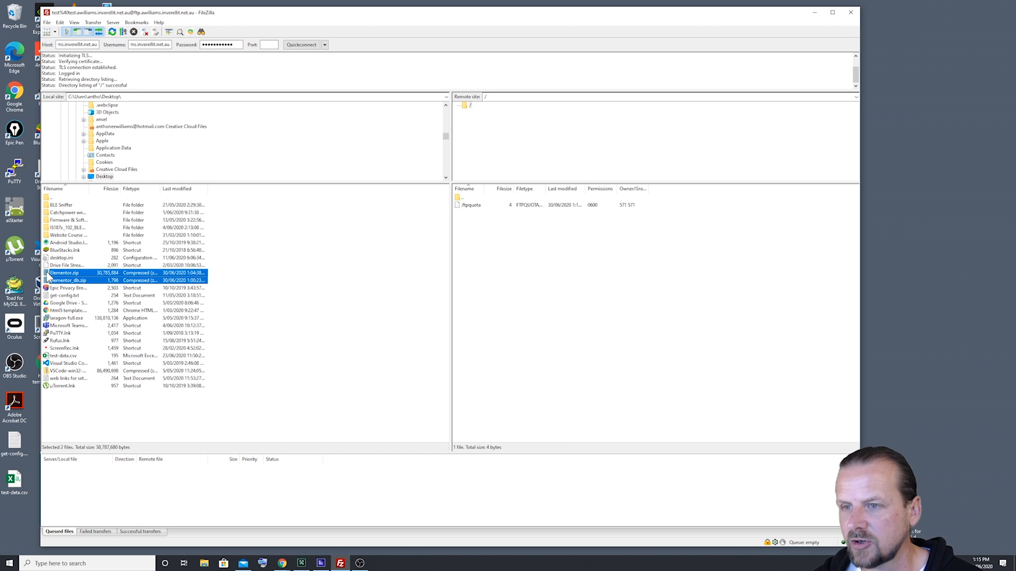
left_click_drag(47, 275, 580, 275)
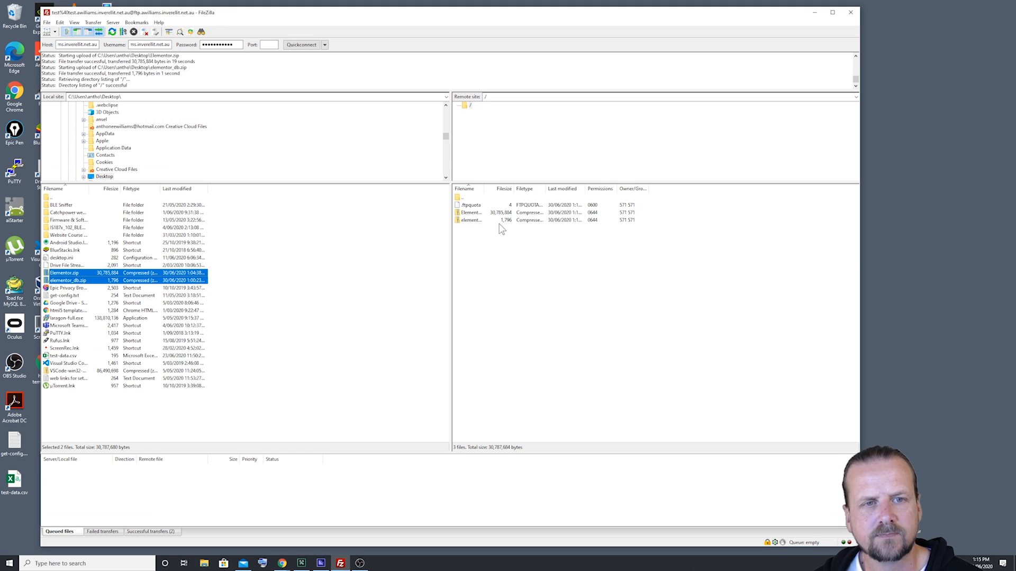
Step: Switch to cPanel in the browser, go back to its main page and open File Manager
mouse_move(285, 565)
left_click(243, 527)
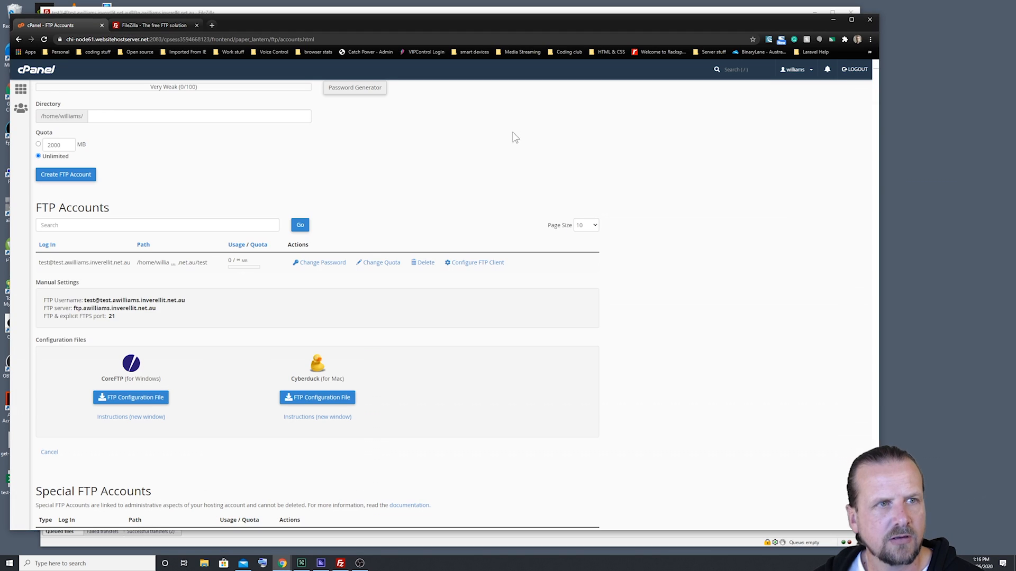
scroll(206, 167, "up", 4)
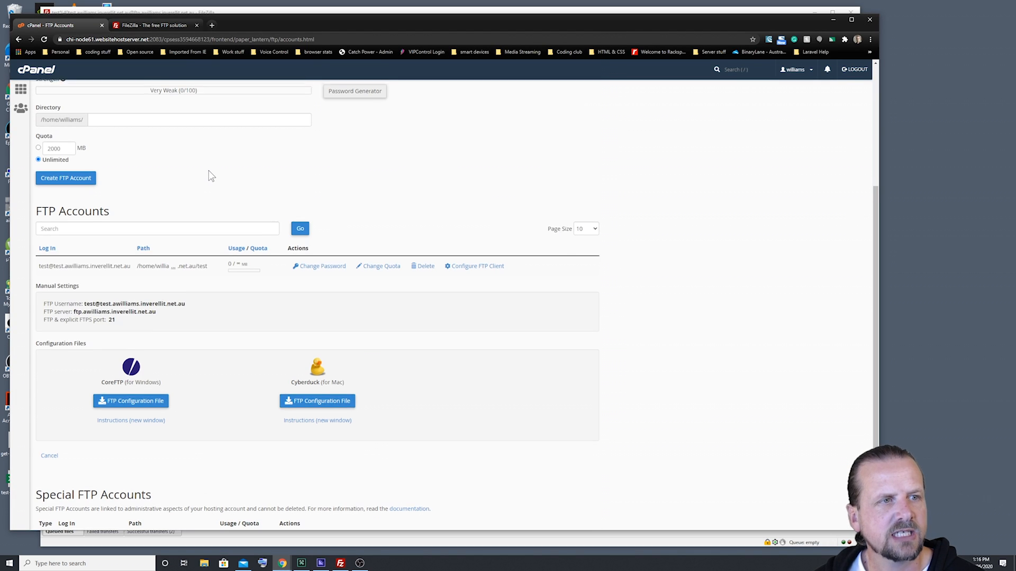
left_click(21, 91)
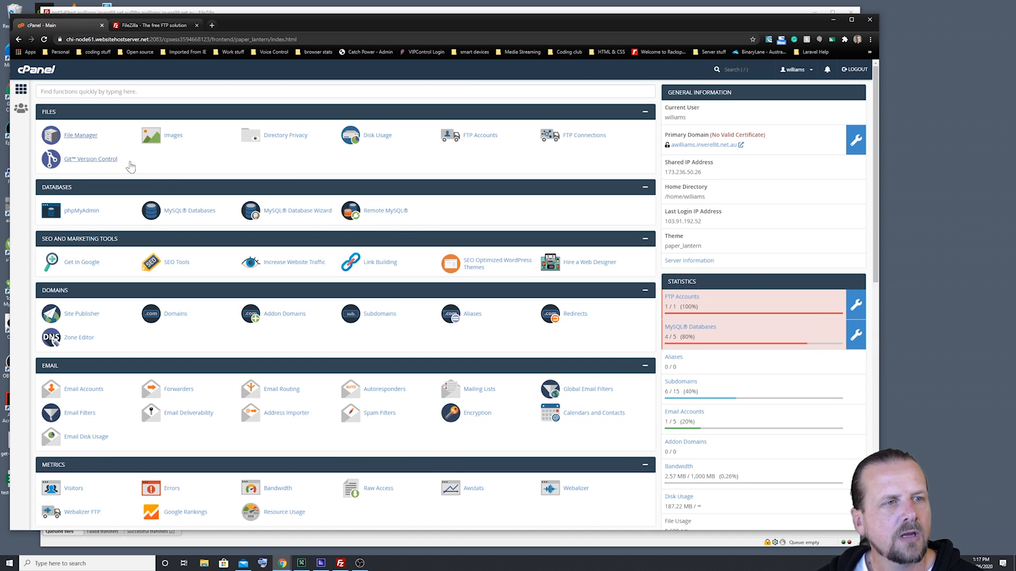
left_click(82, 137)
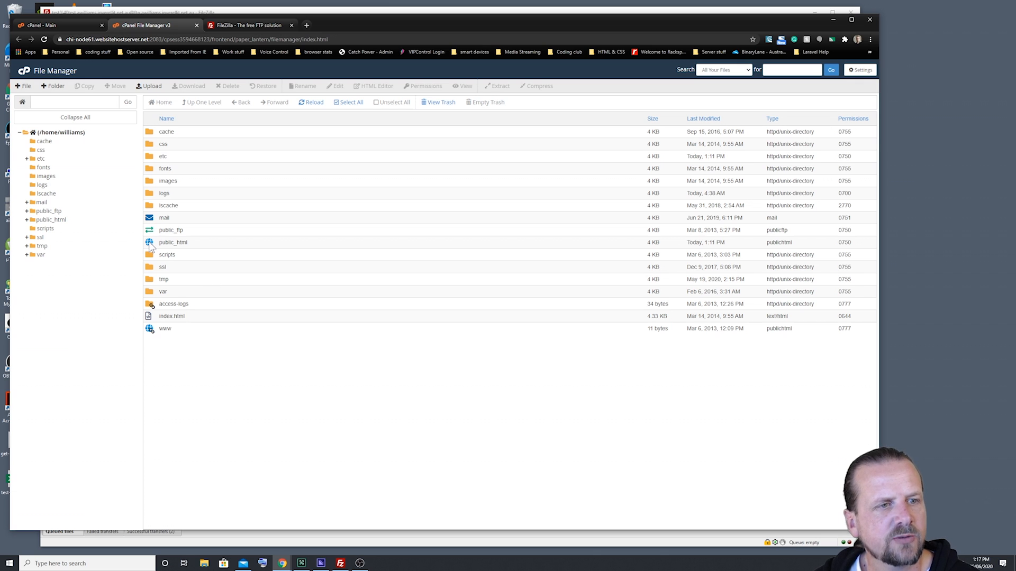
Step: Open the test folder inside the test subdomain's folder in public_html to check the uploaded files
double_click(151, 245)
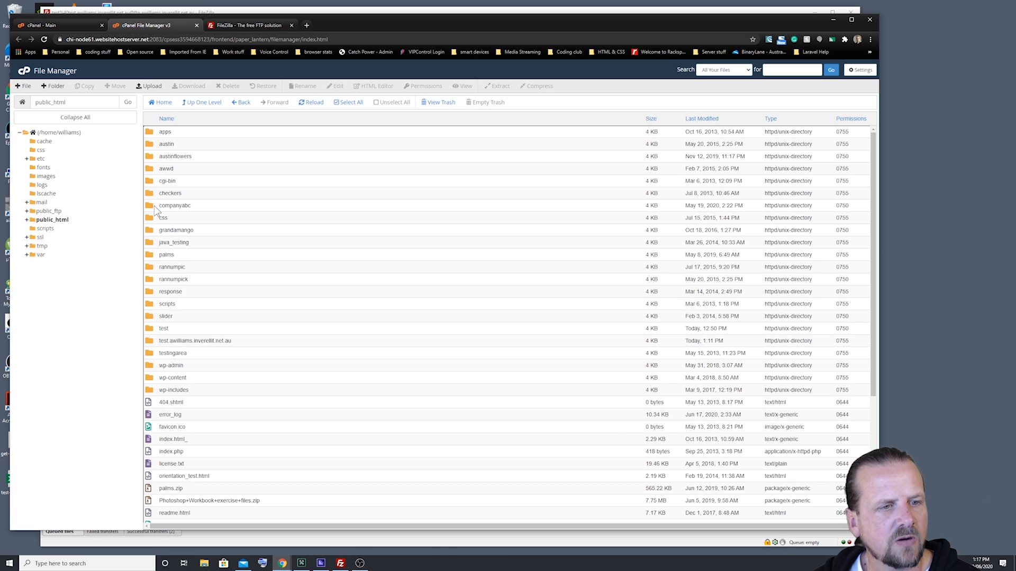
double_click(149, 343)
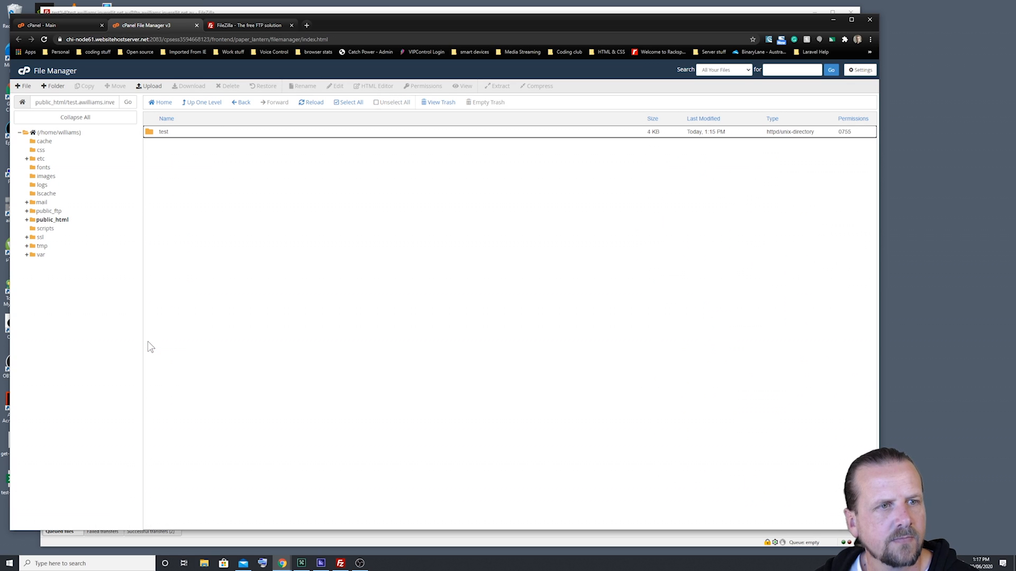
double_click(149, 133)
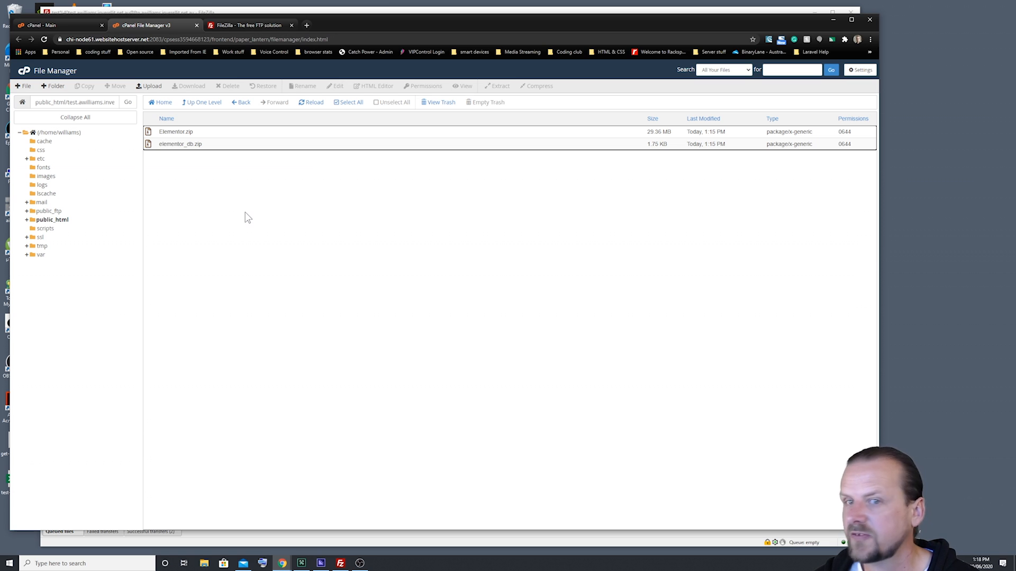
Step: Switch back to FileZilla and download elementor_db.zip from the server, overwriting the existing Desktop copy
left_click(832, 24)
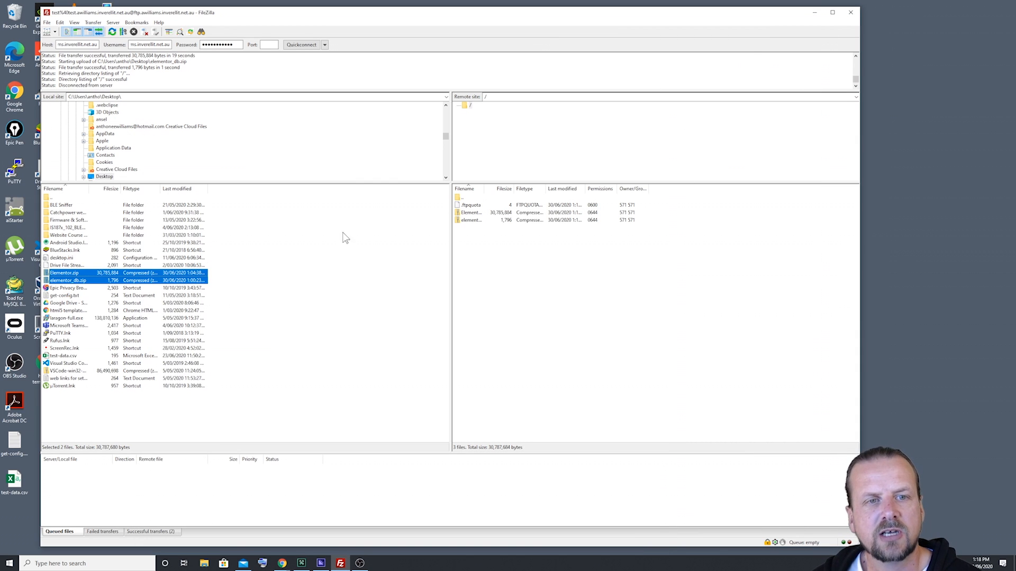
double_click(462, 220)
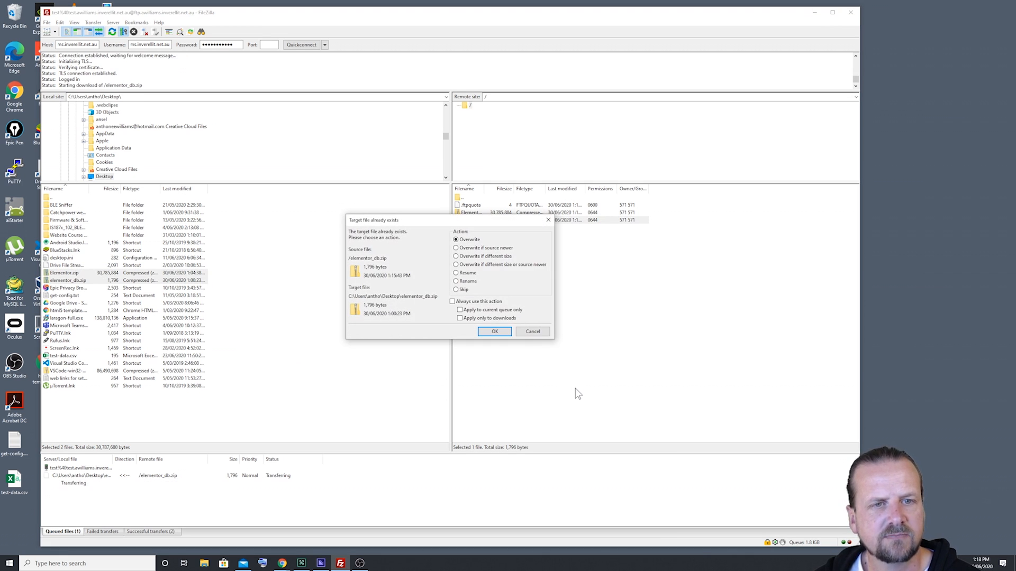
left_click(495, 332)
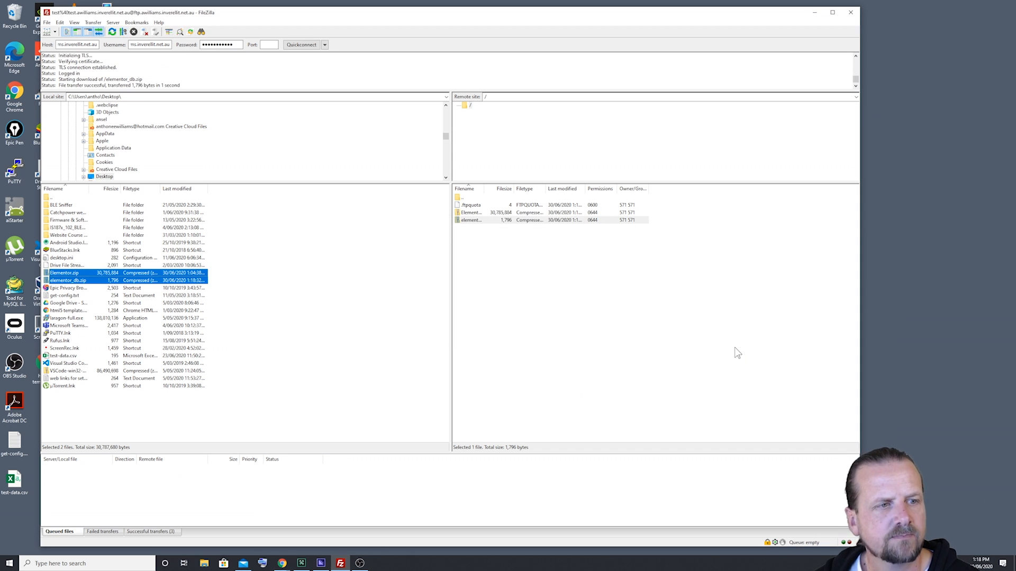